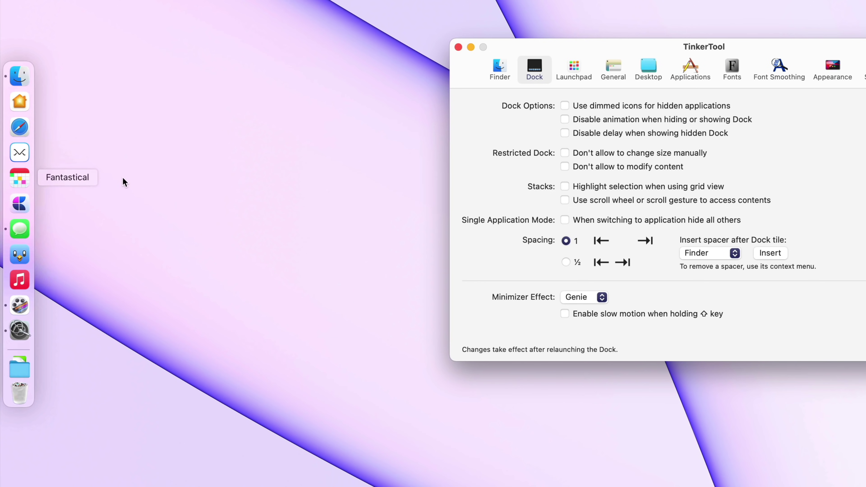
# Step: Enable dimmed icons for hidden applications, disable the Dock's show/hide animation and its delay when hidden, and relaunch the Dock
pyautogui.moveTo(1, 159)
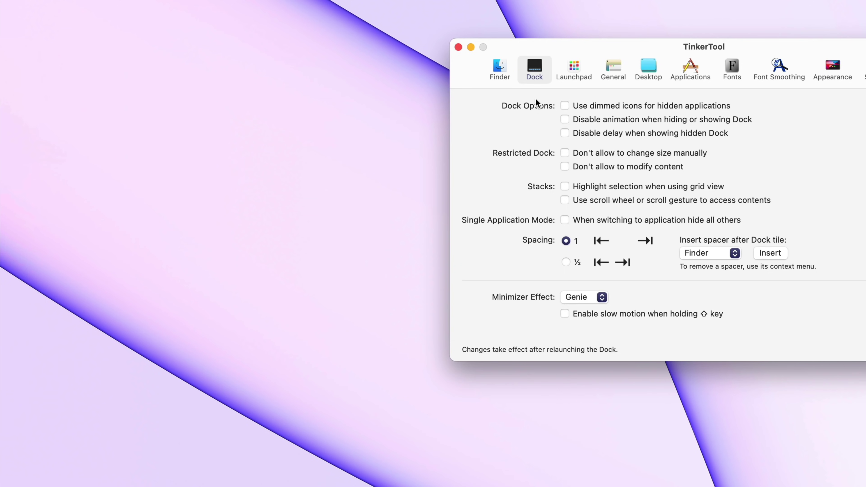
pyautogui.click(557, 107)
pyautogui.click(557, 121)
pyautogui.click(557, 134)
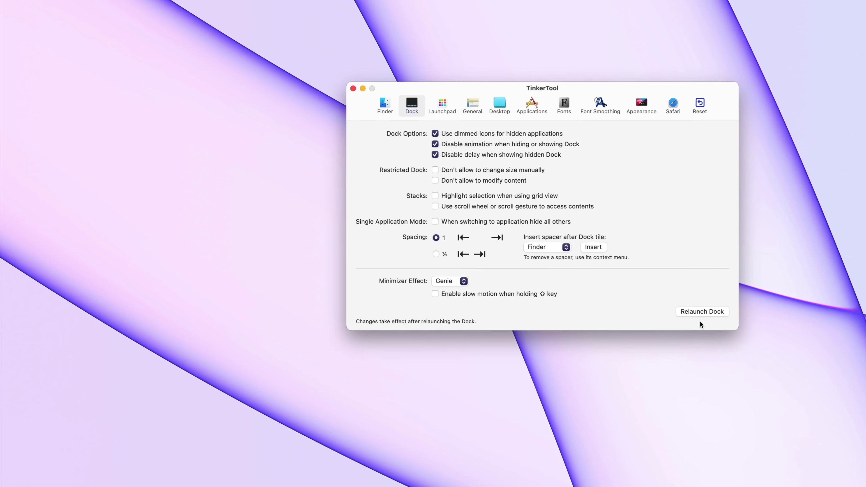
pyautogui.click(694, 311)
pyautogui.moveTo(1, 198)
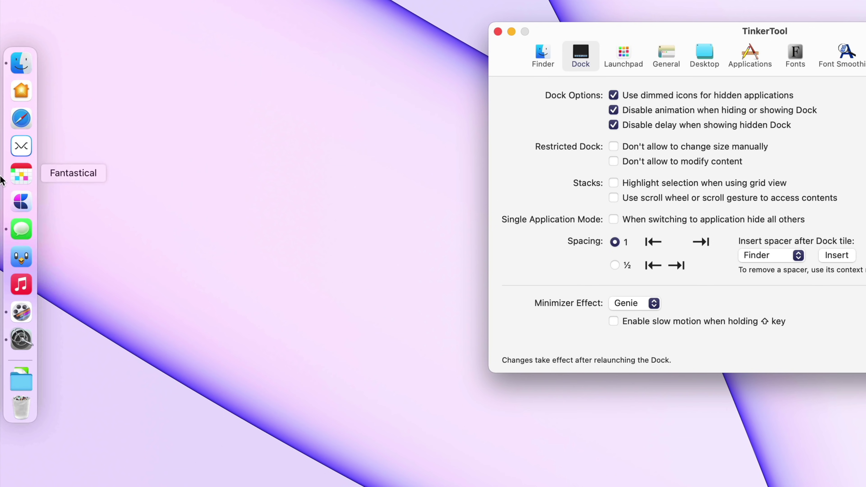
pyautogui.moveTo(1, 182)
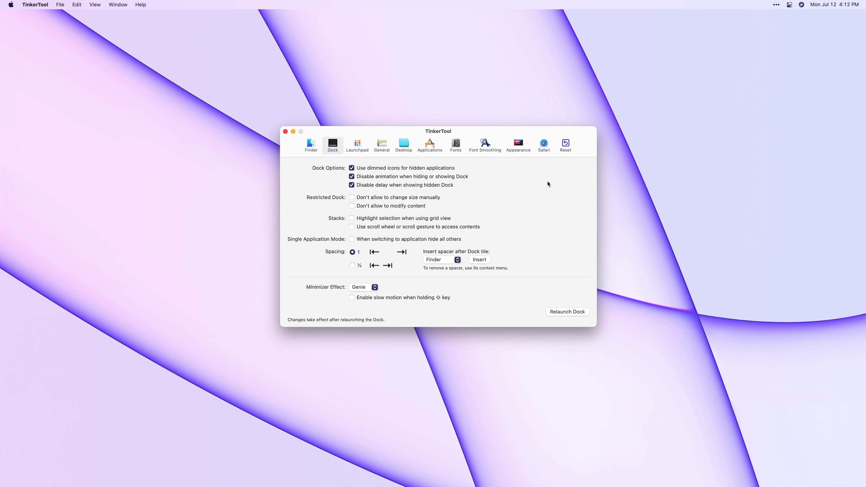
# Step: Quit TinkerTool and open the hidden application shown with a dimmed icon in the Dock
pyautogui.press('super+q')
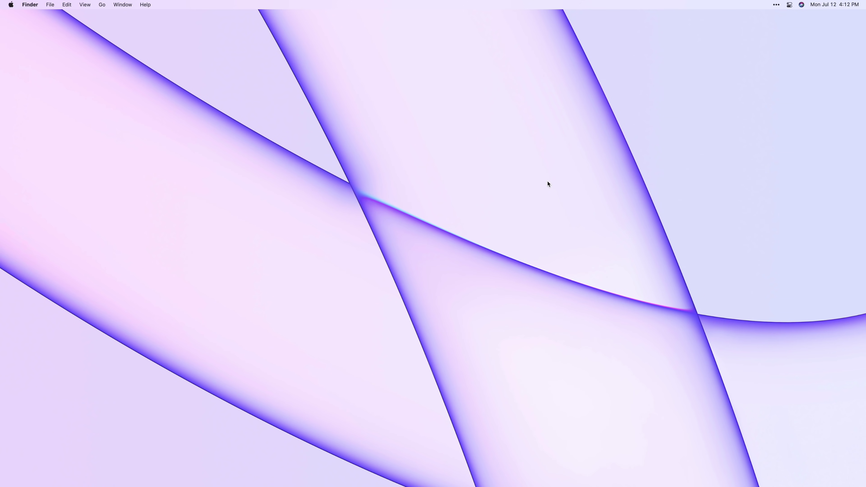
pyautogui.moveTo(1, 308)
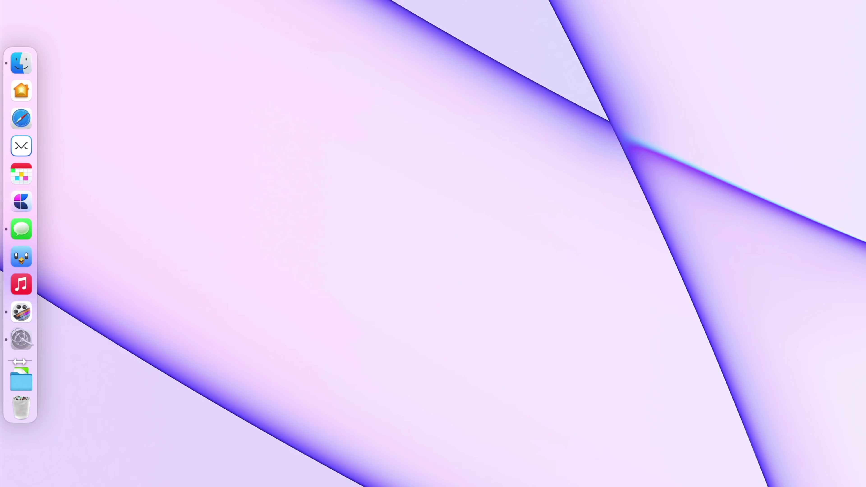
pyautogui.click(12, 340)
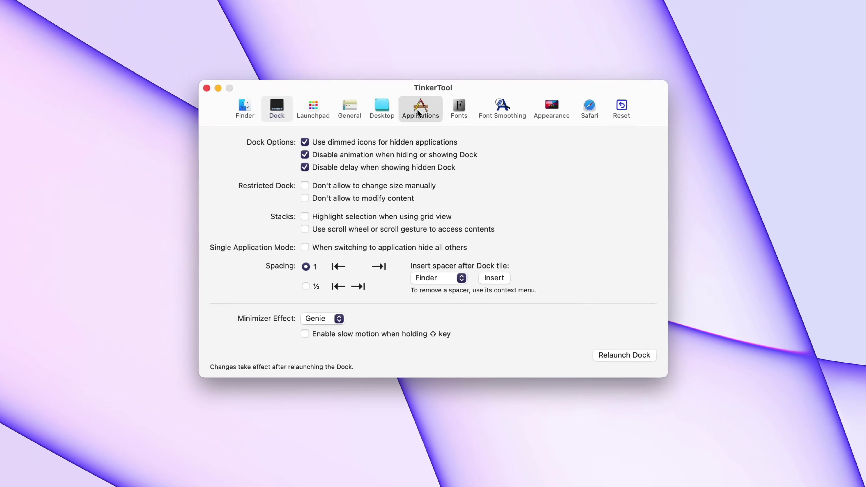
# Step: Review TinkerTool's Applications and Appearance settings, and allow the Backspace key to navigate back in Safari
pyautogui.click(418, 110)
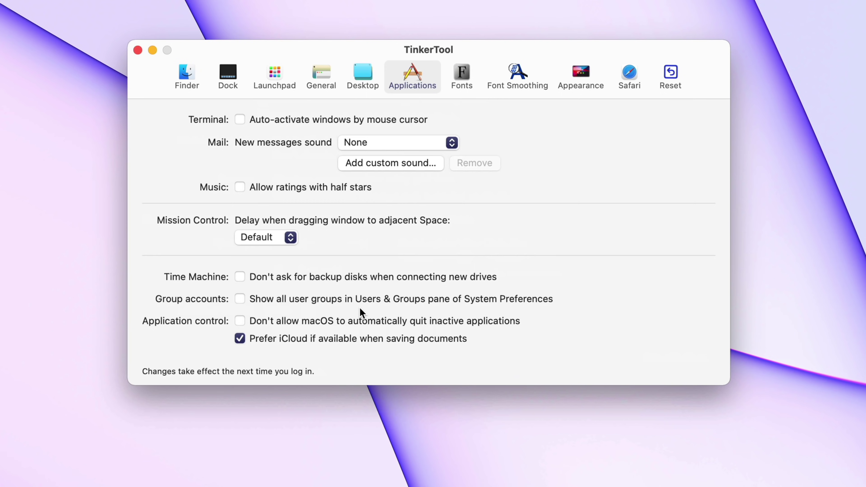
pyautogui.click(374, 280)
pyautogui.click(559, 83)
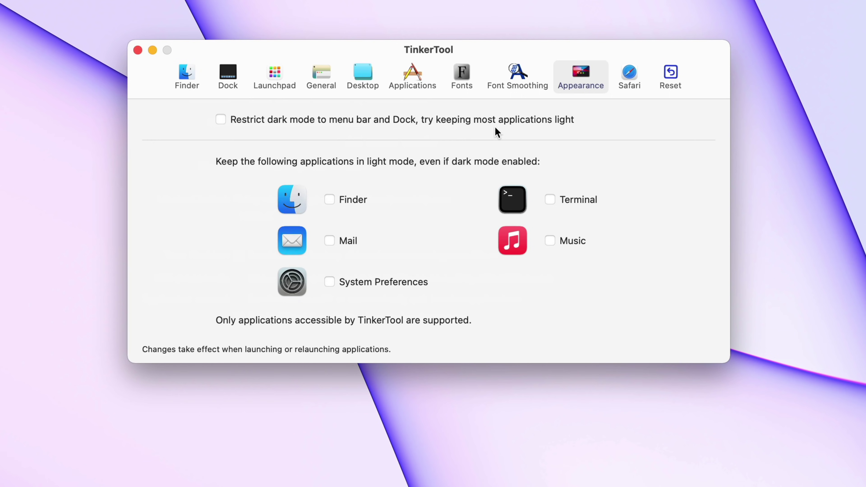
pyautogui.click(640, 83)
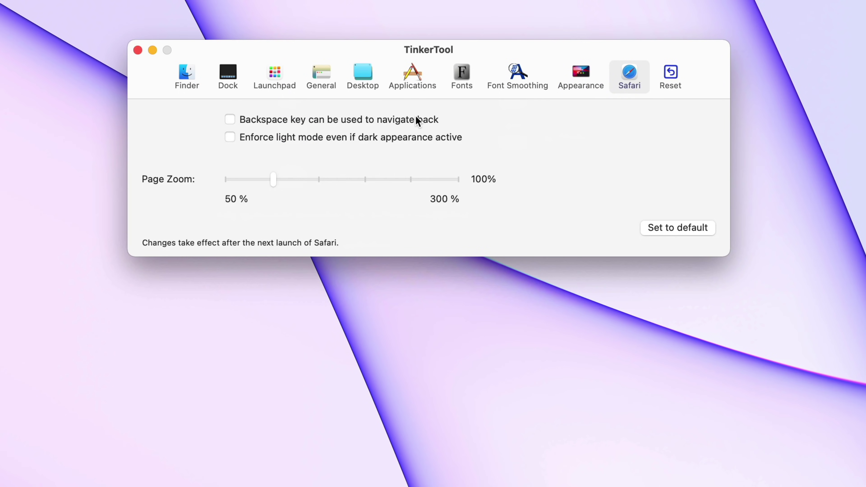
pyautogui.click(252, 120)
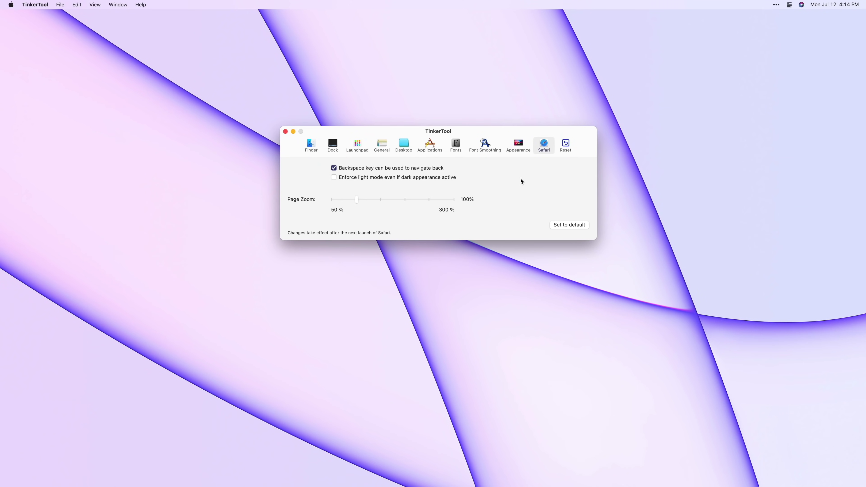
pyautogui.click(525, 146)
pyautogui.click(430, 145)
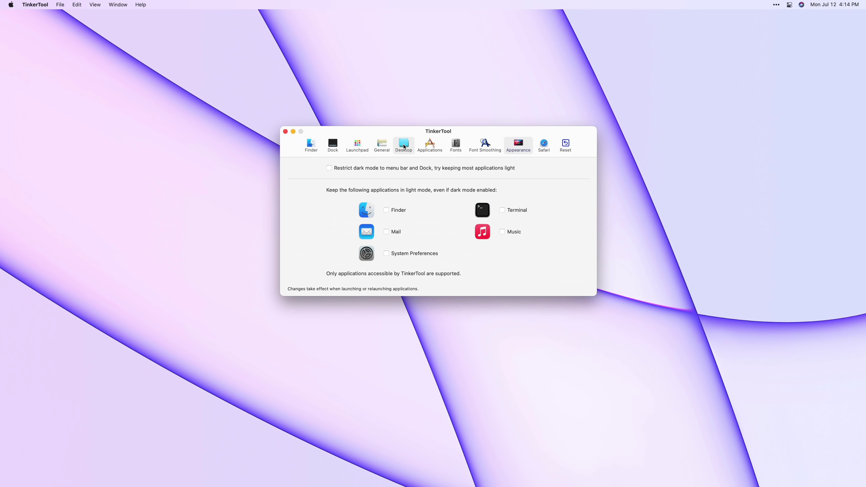
pyautogui.click(311, 145)
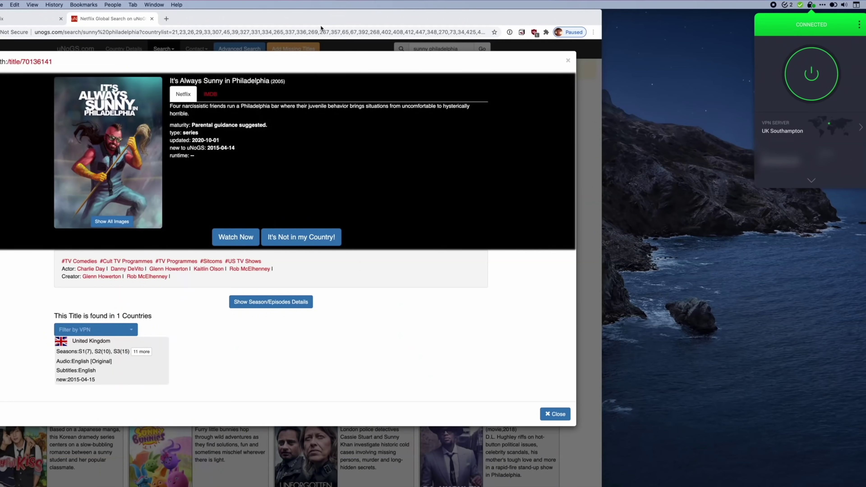
# Step: Start watching It's Always Sunny in Philadelphia on Netflix from its uNoGS title details
pyautogui.click(235, 235)
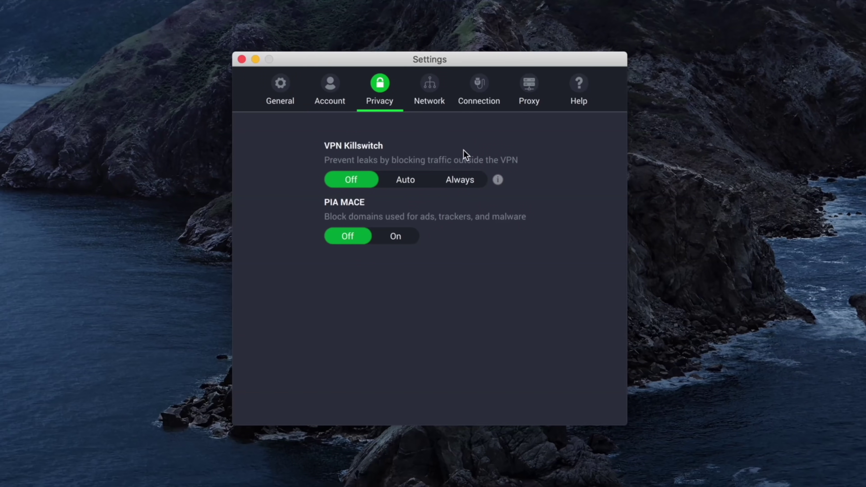
# Step: Read the explanation of the VPN Killswitch modes in the VPN client's privacy settings and set it to Auto
pyautogui.moveTo(497, 184)
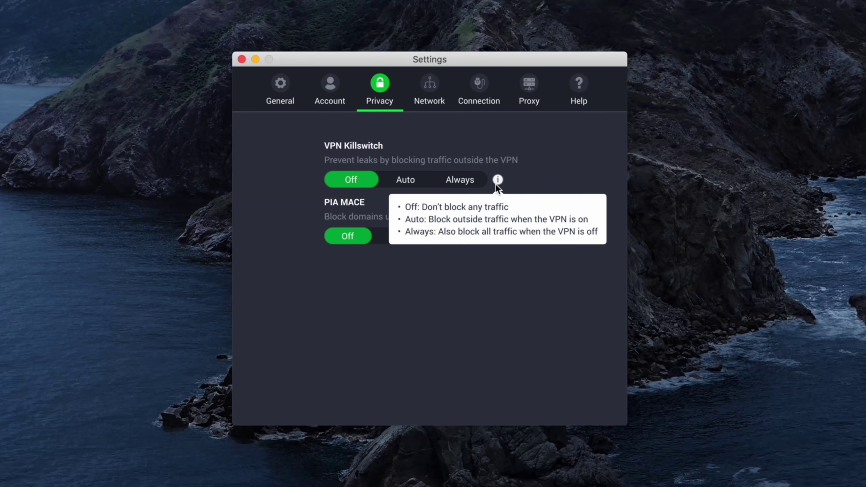
pyautogui.click(408, 180)
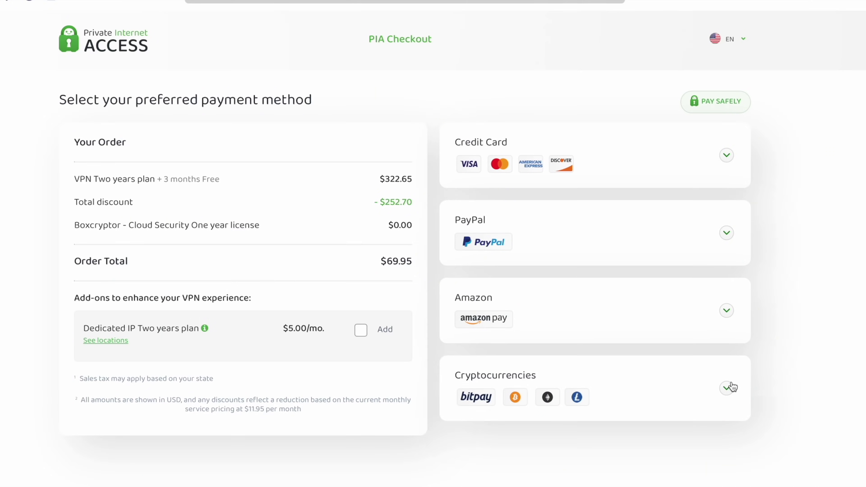
# Step: Choose Ethereum under Cryptocurrencies as the payment method on the PIA checkout page
pyautogui.click(729, 388)
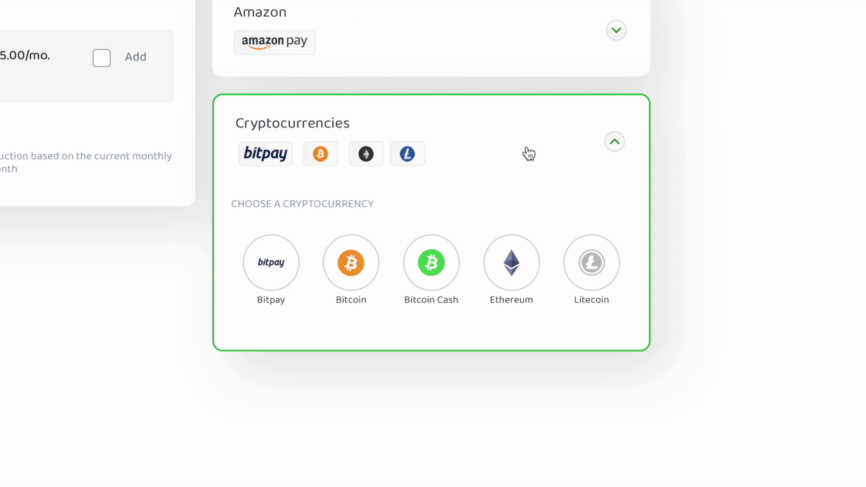
pyautogui.click(521, 269)
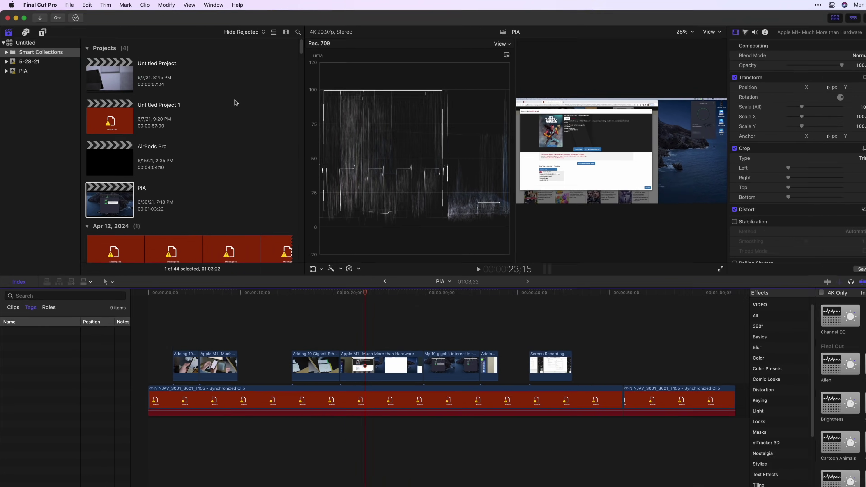
pyautogui.click(180, 5)
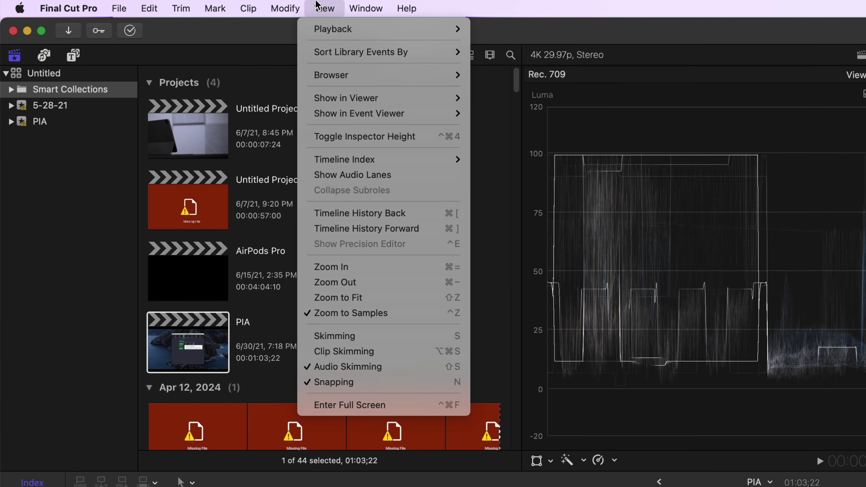
pyautogui.moveTo(119, 4)
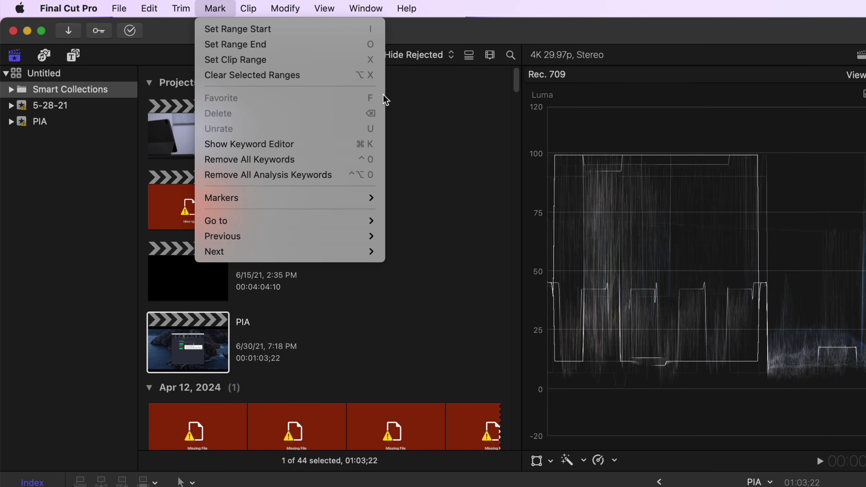
pyautogui.click(673, 114)
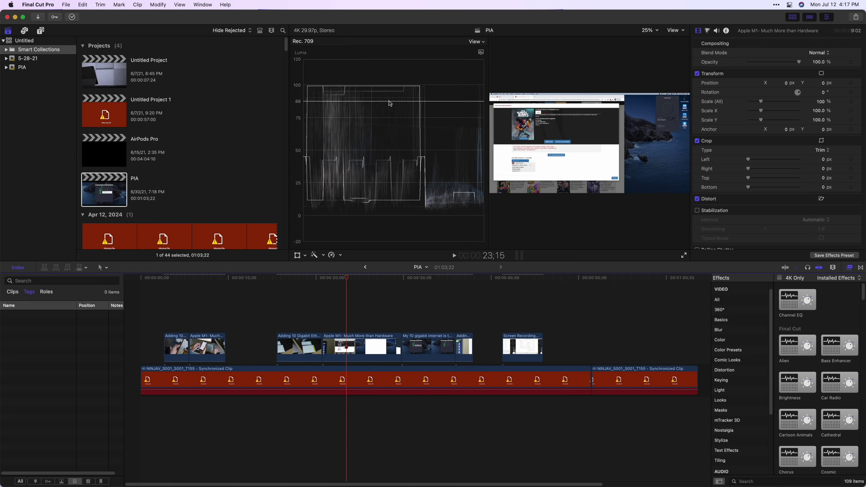
# Step: Bring up the overview of Final Cut Pro's keyboard shortcuts and run Reveal in Finder from its File commands
pyautogui.press('super')
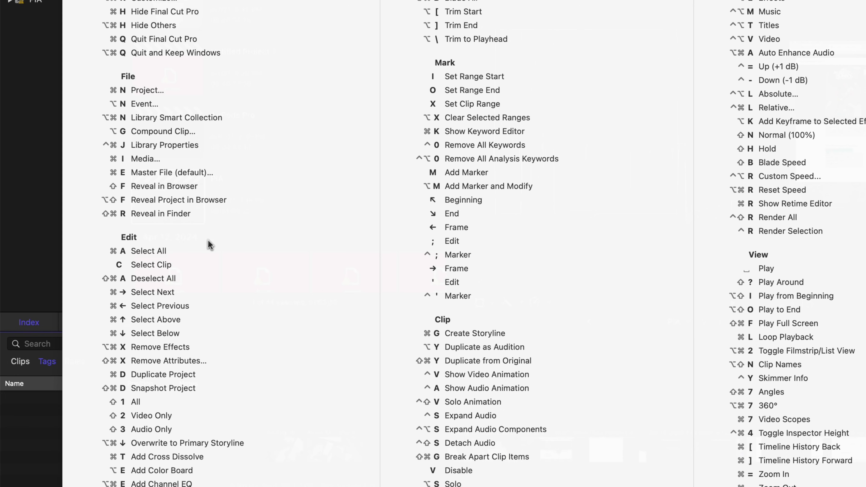
pyautogui.click(150, 213)
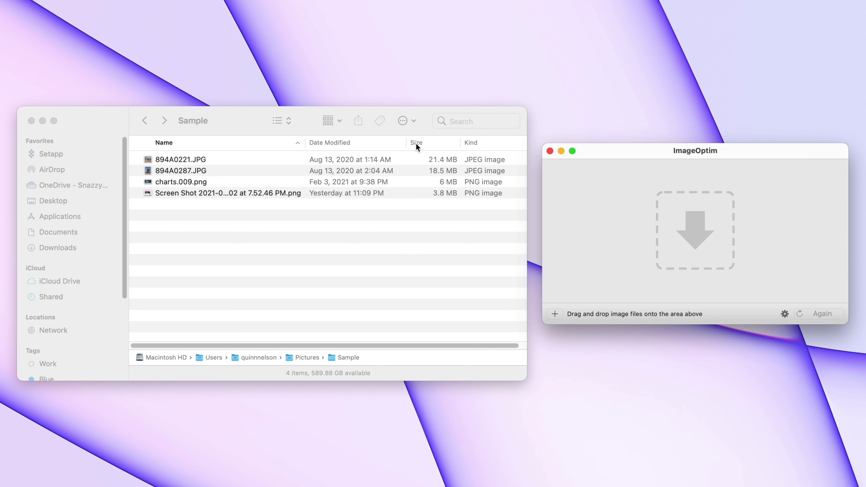
# Step: Select all four images in the Sample folder and add them to ImageOptim for compression
pyautogui.click(281, 212)
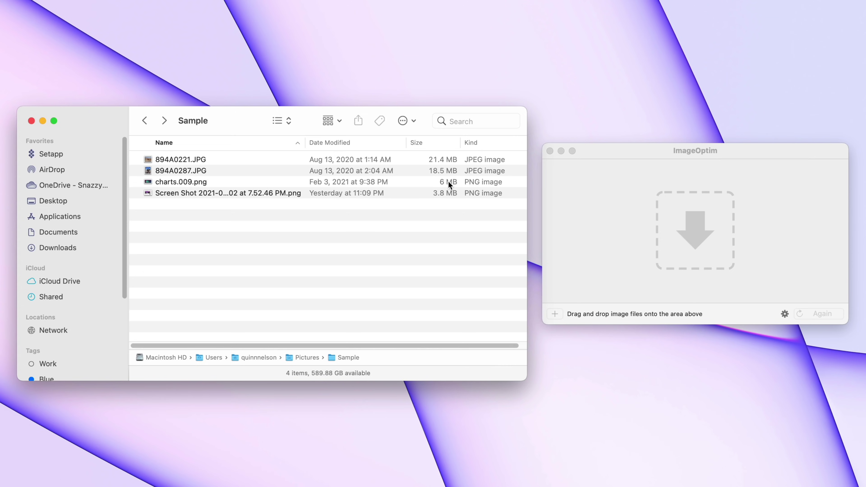
pyautogui.press('super+a')
pyautogui.moveTo(383, 172); pyautogui.dragTo(646, 244)
pyautogui.click(661, 276)
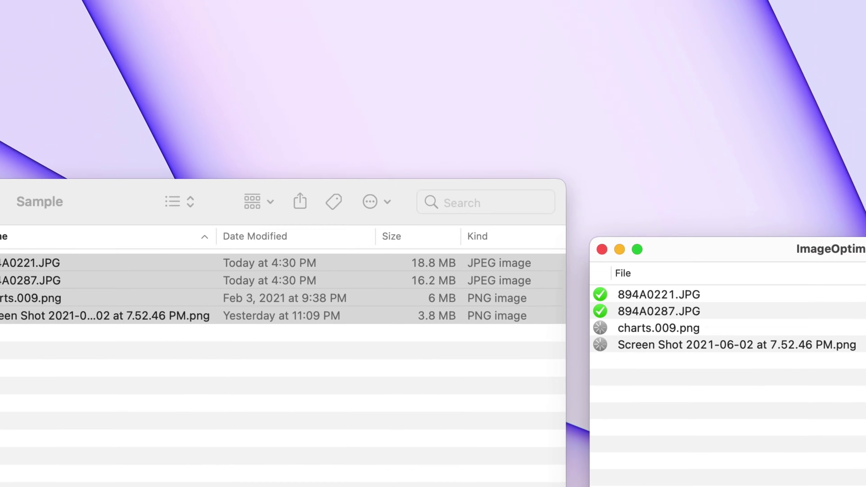
# Step: View ImageOptim's General and Quality preferences, close them and check the savings for charts.009.png
pyautogui.press('super+comma')
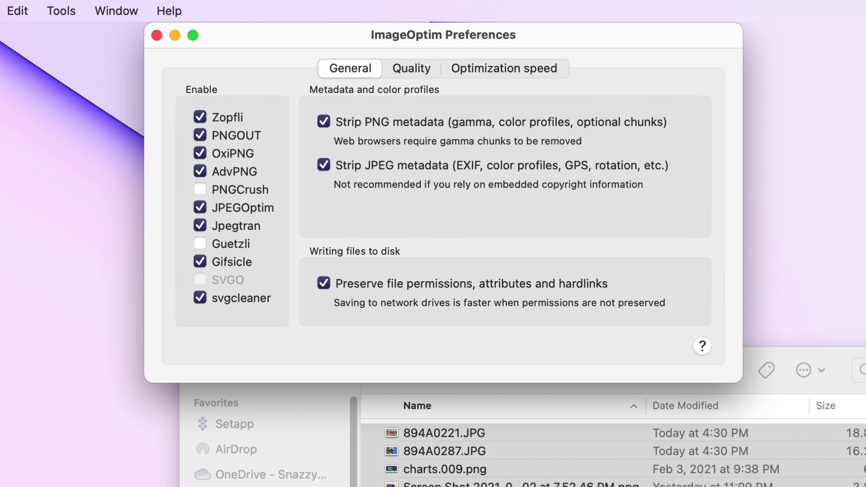
pyautogui.click(423, 72)
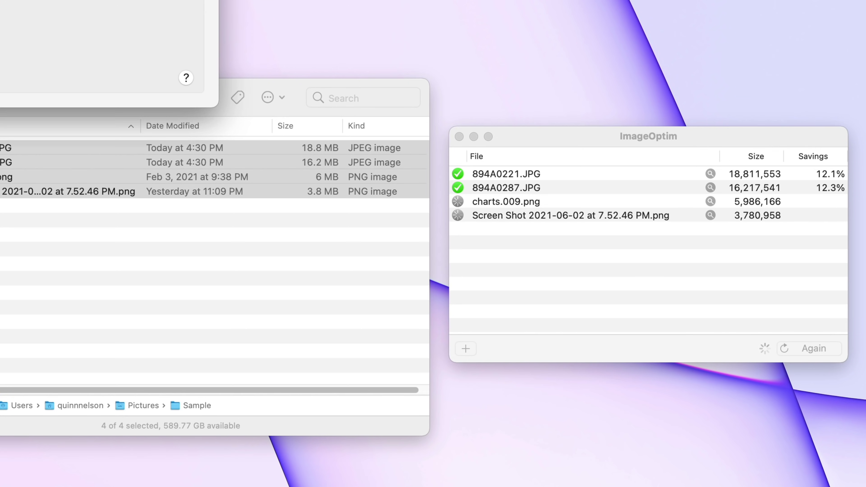
pyautogui.press('super+w')
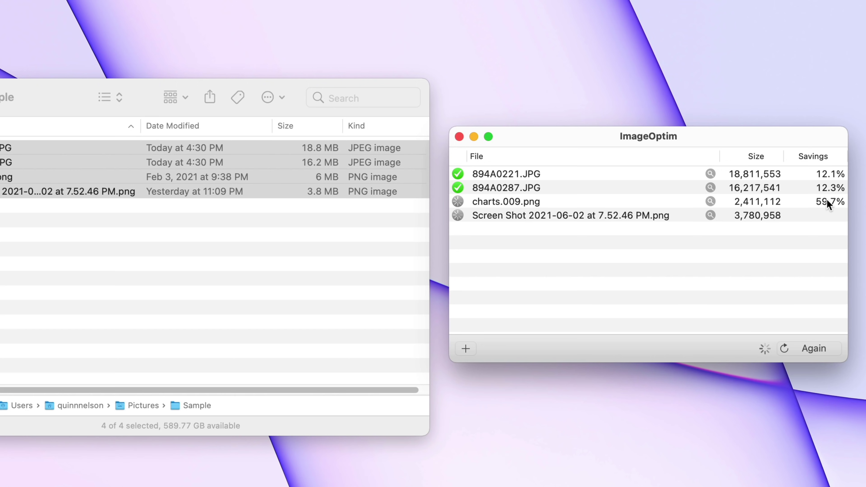
pyautogui.click(828, 200)
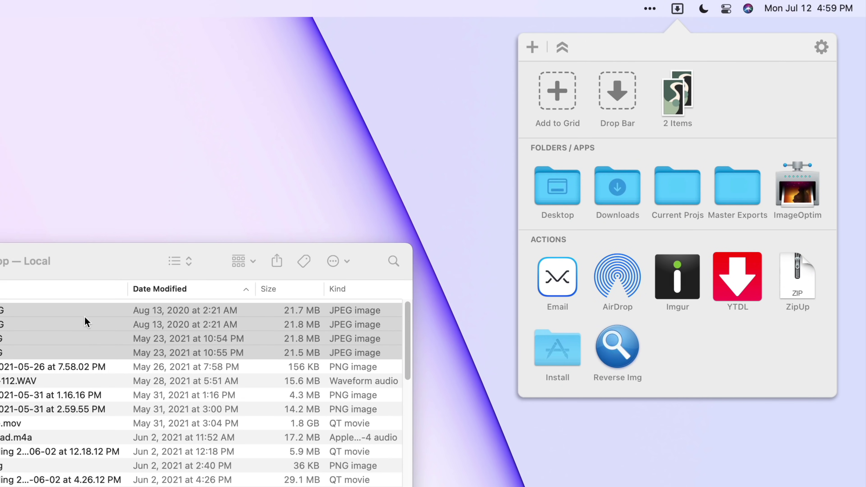
# Step: Stash the four selected JPEG images in the Drop Bar and transfer that stack into the Downloads folder in the grid
pyautogui.moveTo(88, 324); pyautogui.dragTo(618, 90)
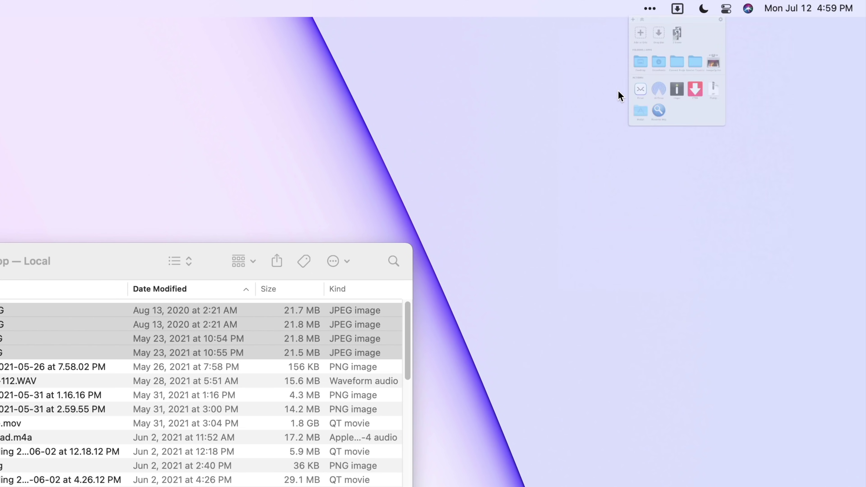
pyautogui.click(681, 8)
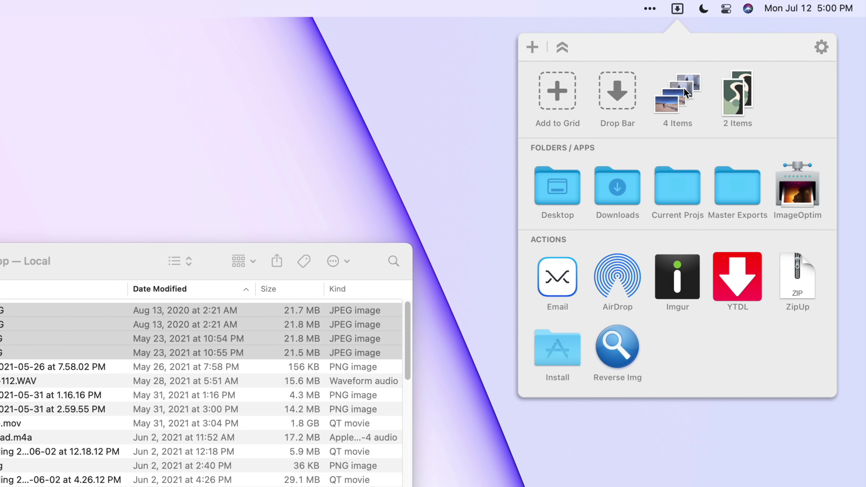
pyautogui.moveTo(685, 88); pyautogui.dragTo(628, 183)
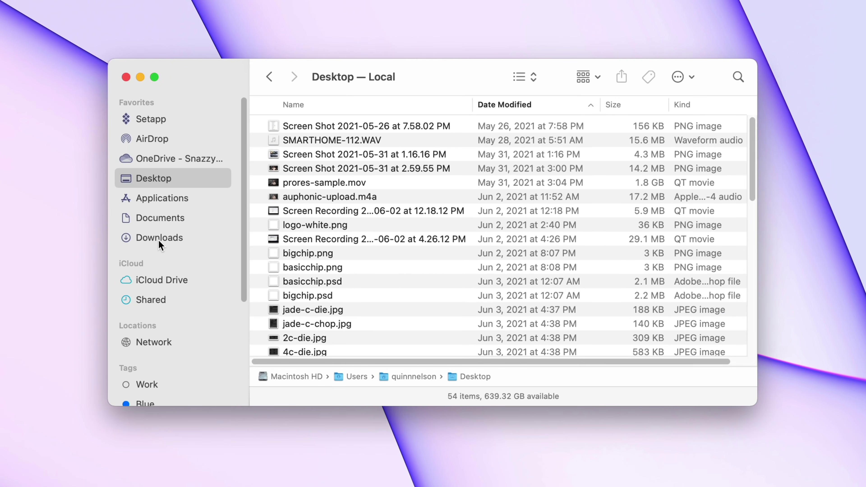
# Step: Send 894A1098.JPG through 894A0295.JPG from the Downloads folder to ImageOptim, then quit ImageOptim and close the Finder window
pyautogui.click(159, 239)
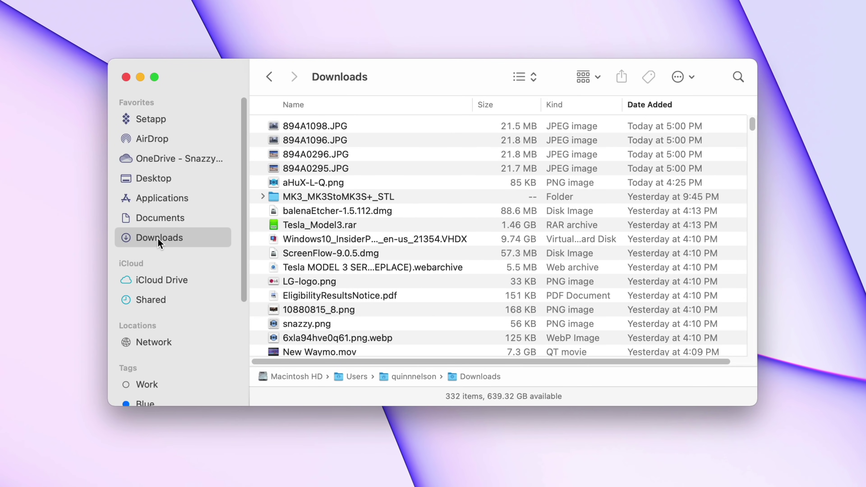
pyautogui.click(353, 131)
pyautogui.keyDown('shift'); pyautogui.click(333, 167); pyautogui.keyUp('shift')
pyautogui.moveTo(334, 135); pyautogui.dragTo(827, 104)
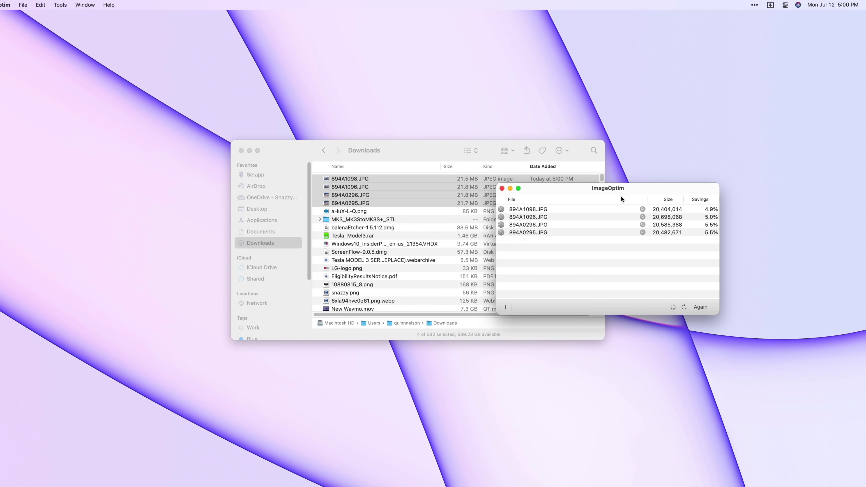
pyautogui.press('cmd+q')
pyautogui.press('cmd+w')
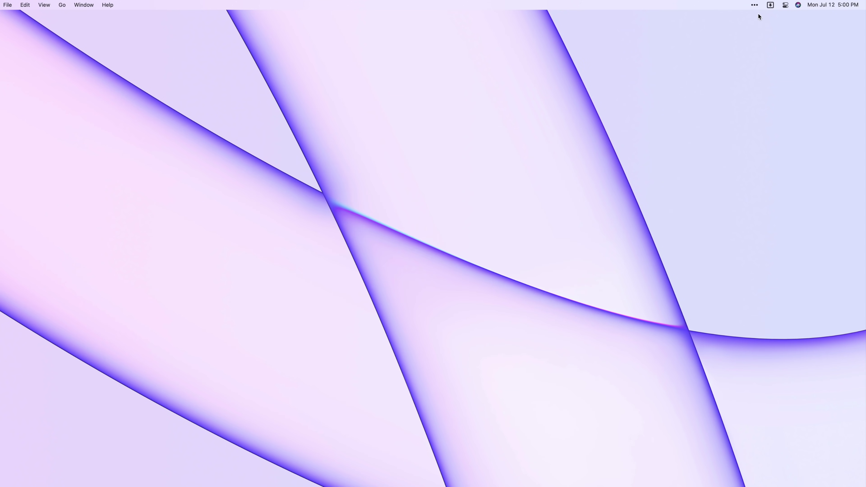
# Step: Open the drop grid, switch to Safari and download OmniDiskSweeper from the Omni Labs page
pyautogui.click(771, 4)
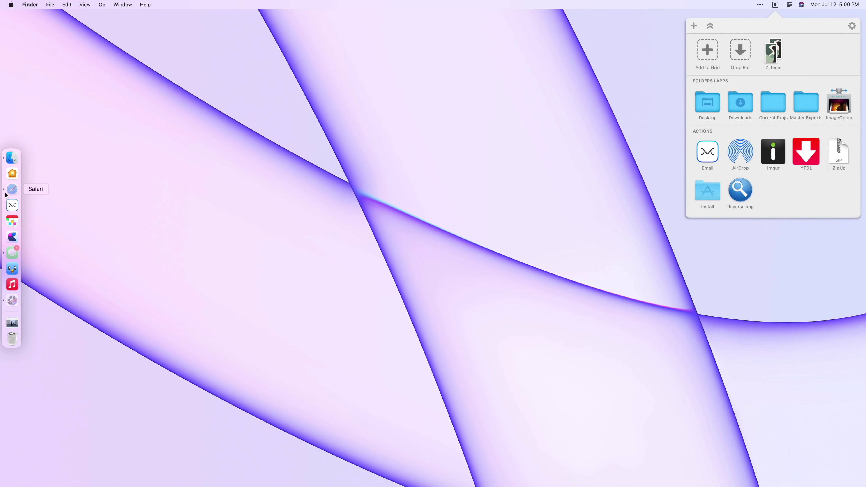
pyautogui.click(7, 193)
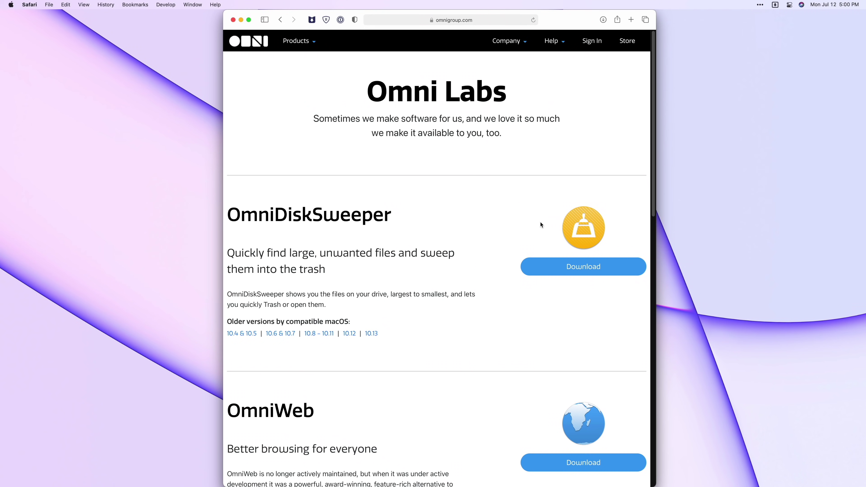
pyautogui.click(569, 263)
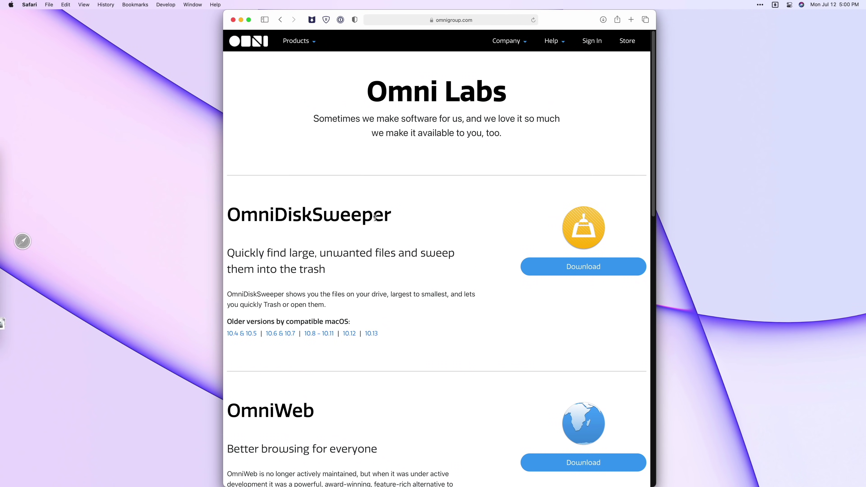
# Step: Install OmniDiskSweeper-1.13.dmg from the Downloads stack with the grid's Install action
pyautogui.moveTo(7, 301)
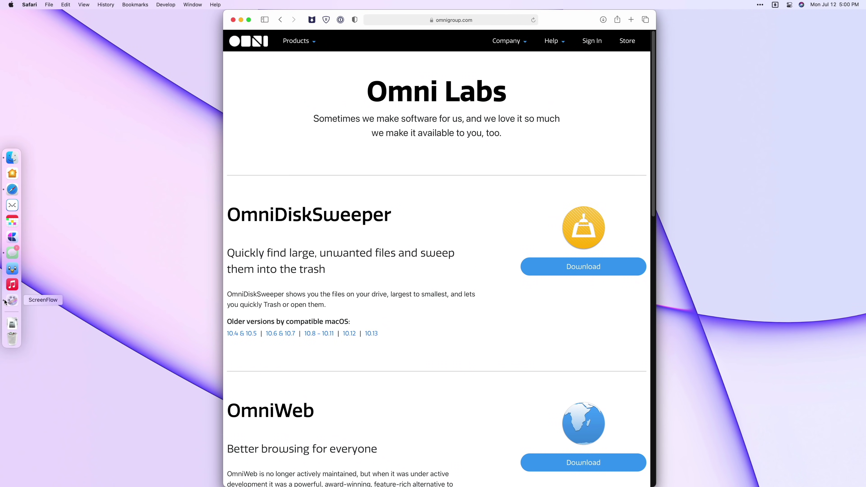
pyautogui.click(10, 323)
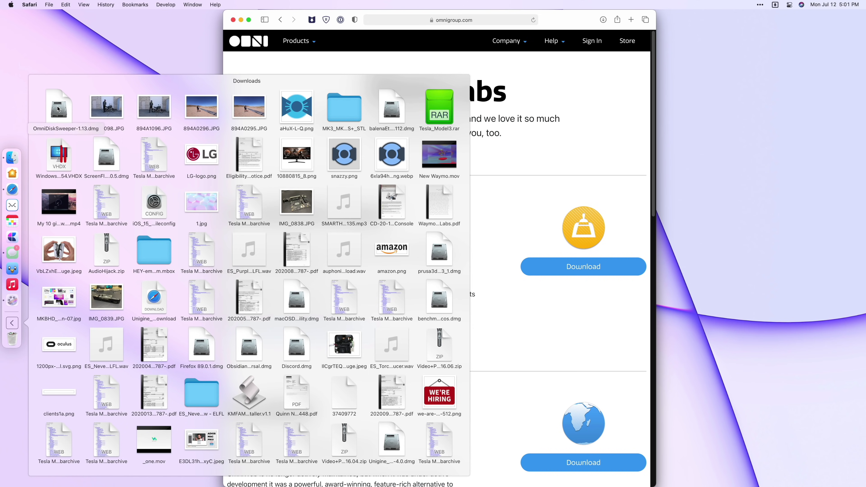
pyautogui.moveTo(57, 114); pyautogui.dragTo(706, 190)
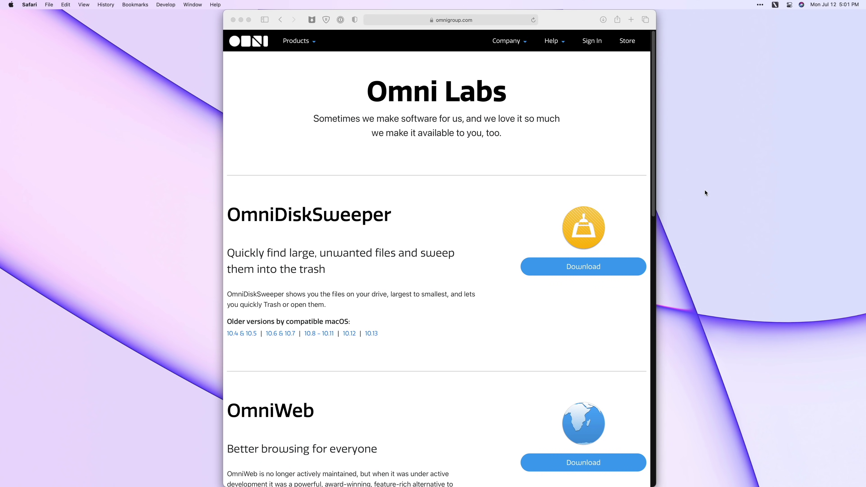
pyautogui.click(542, 251)
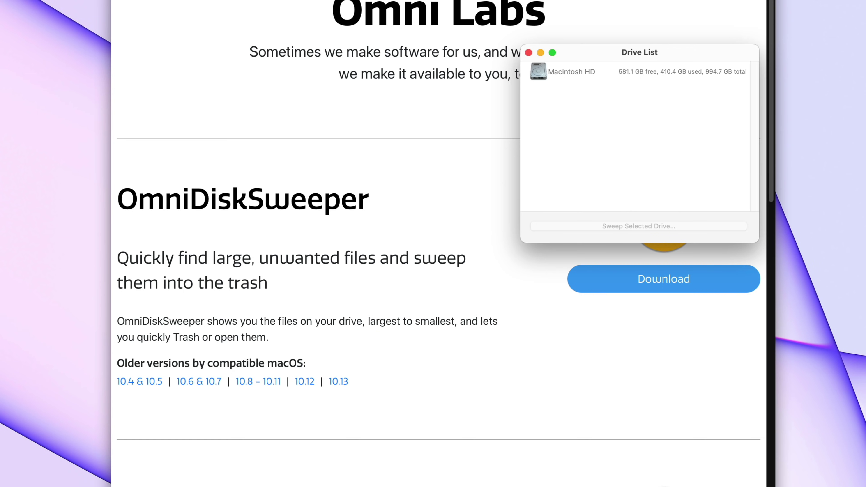
# Step: View the Downloads folder and its available disk space in Finder, then return to OmniDiskSweeper's Drive List
pyautogui.click(434, 486)
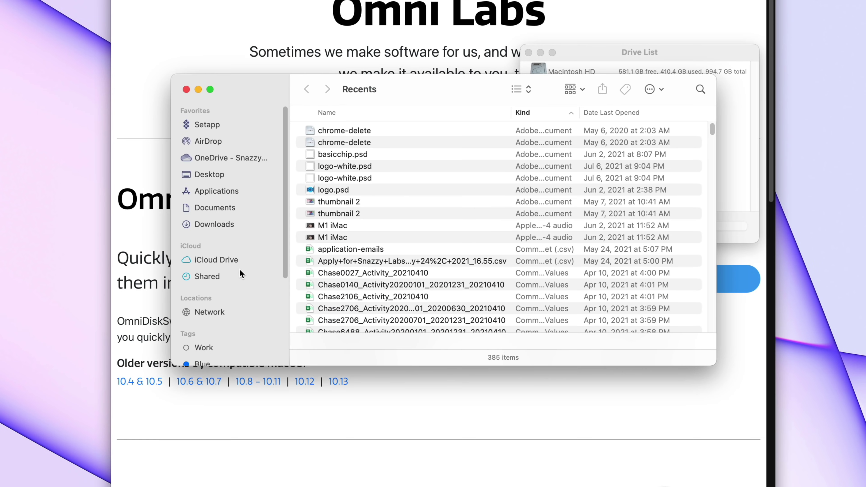
pyautogui.click(222, 224)
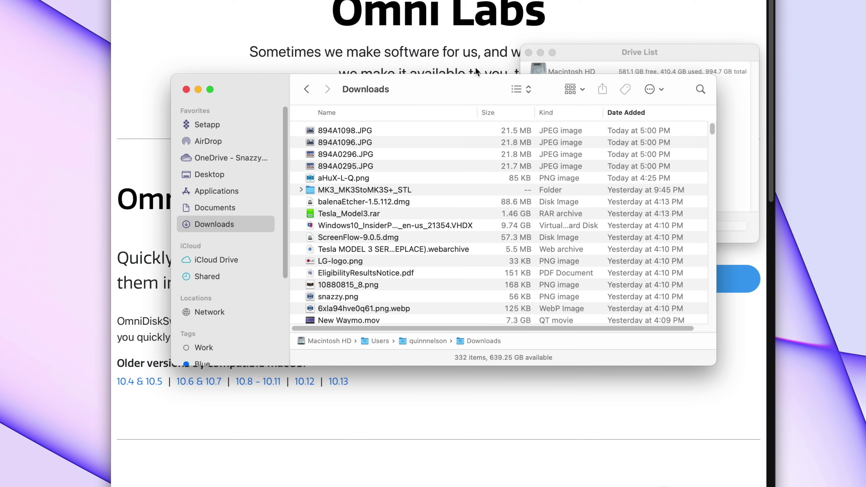
pyautogui.click(599, 51)
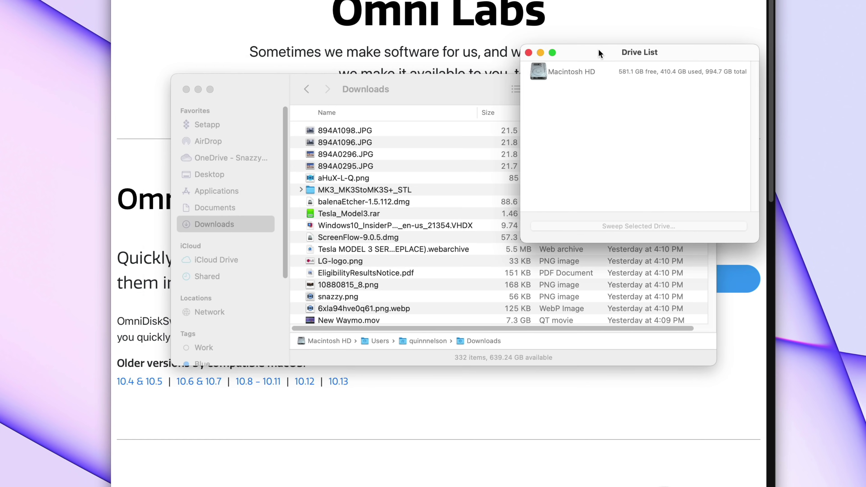
pyautogui.press('F3')
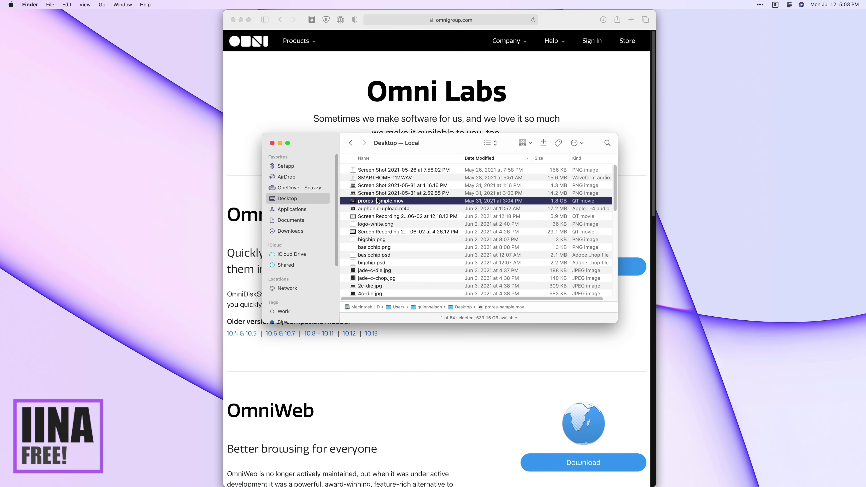
# Step: Play prores-sample.mov from the Desktop folder in IINA, pause it, skip to 00:08 and resume playback
pyautogui.doubleClick(378, 201)
pyautogui.press('space')
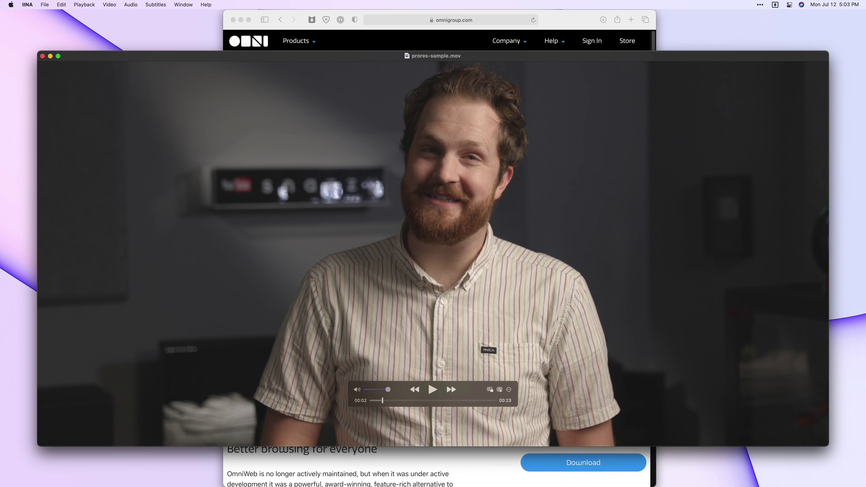
pyautogui.click(414, 400)
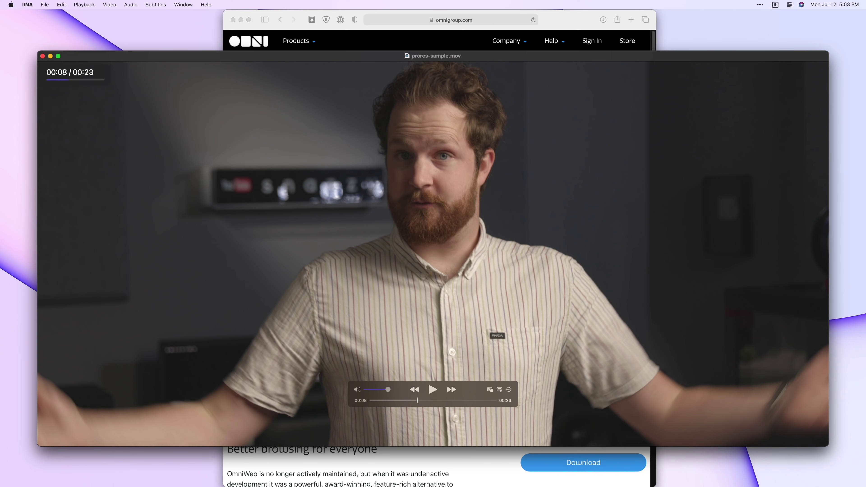
pyautogui.press('space')
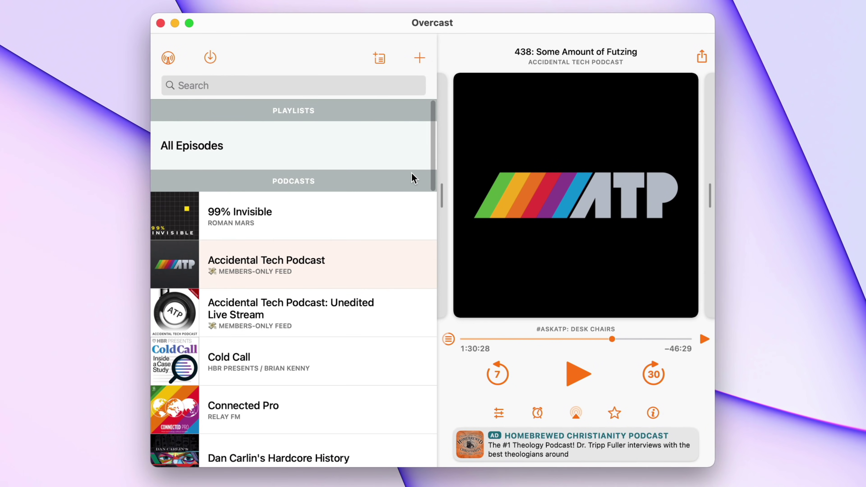
# Step: Look through the subscribed podcasts in Overcast and return to the start of the list
pyautogui.scroll(-5, 422, 170)
pyautogui.scroll(-3, 414, 178)
pyautogui.scroll(-3, 413, 178)
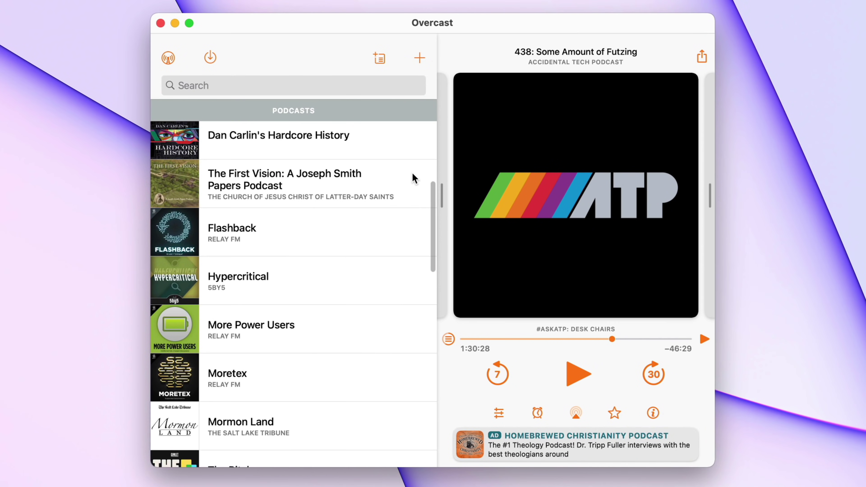
pyautogui.scroll(-6, 414, 178)
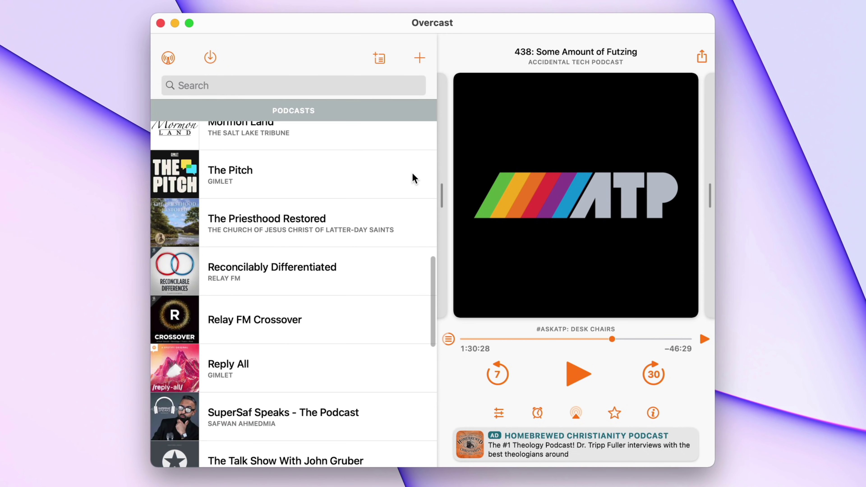
pyautogui.scroll(20, 414, 178)
# Step: View the Smart Speed and Voice Boost playback settings, then open the 99% Invisible page and return to the podcast list
pyautogui.moveTo(487, 201); pyautogui.dragTo(651, 204)
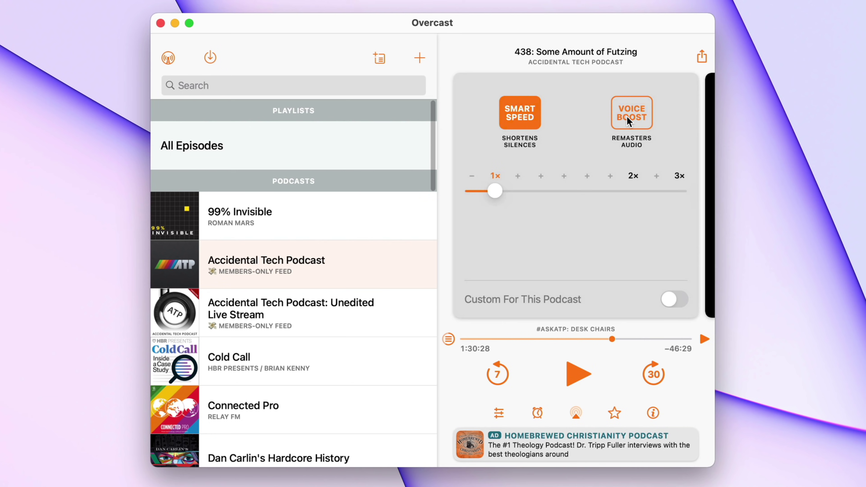
pyautogui.moveTo(596, 244); pyautogui.dragTo(468, 251)
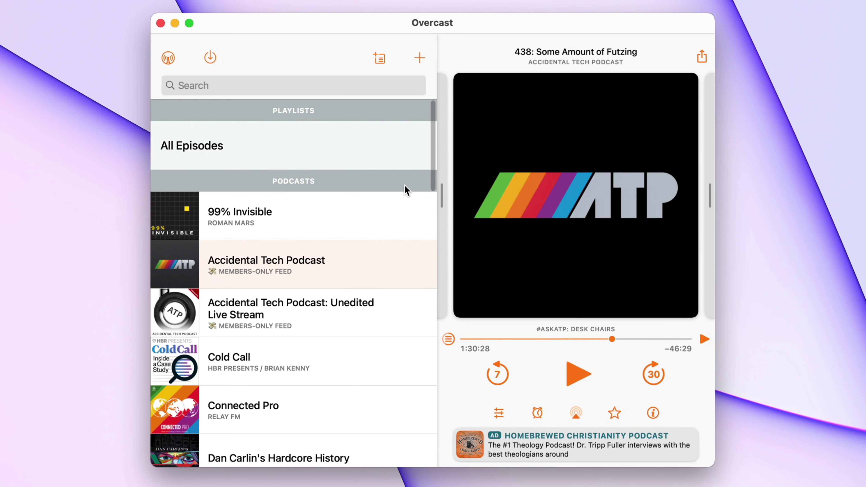
pyautogui.click(300, 227)
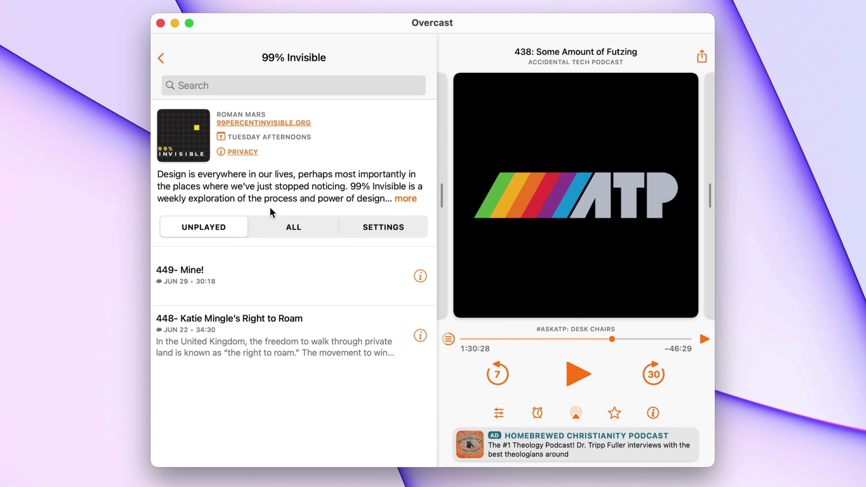
pyautogui.click(160, 58)
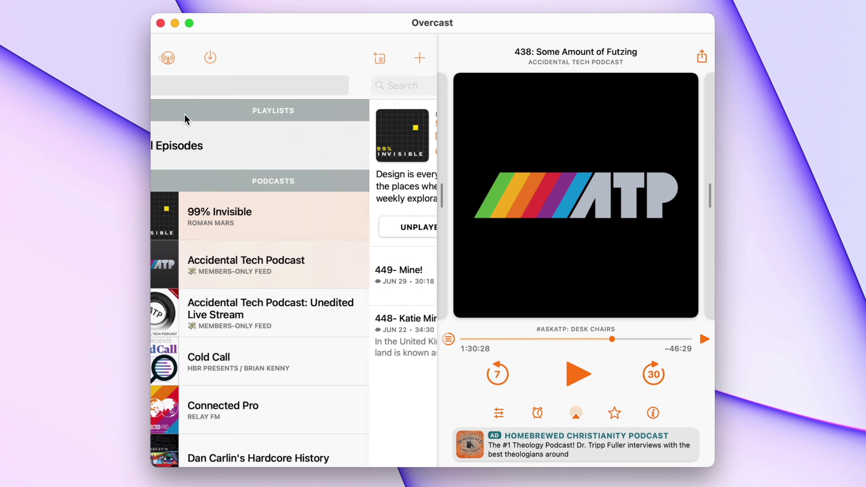
pyautogui.scroll(-5, 298, 355)
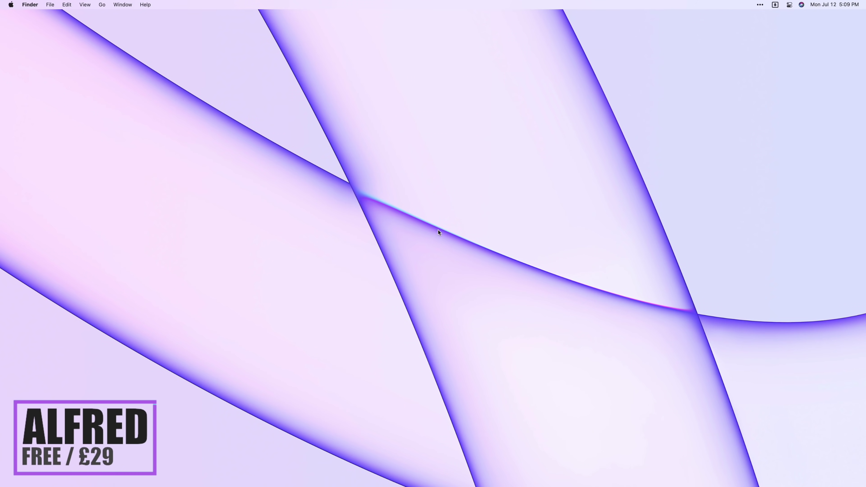
# Step: Search for "saf" in Alfred to find Safari, then clear the query
pyautogui.hotkey('alt', 'space')
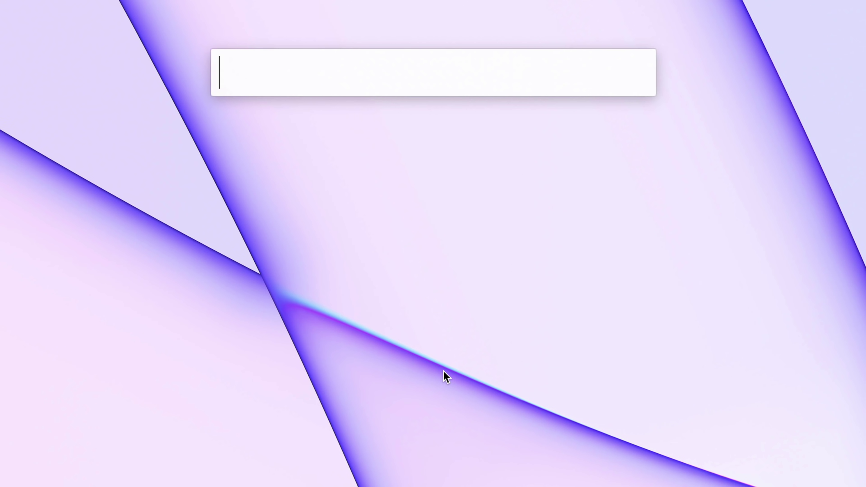
pyautogui.write('saf')
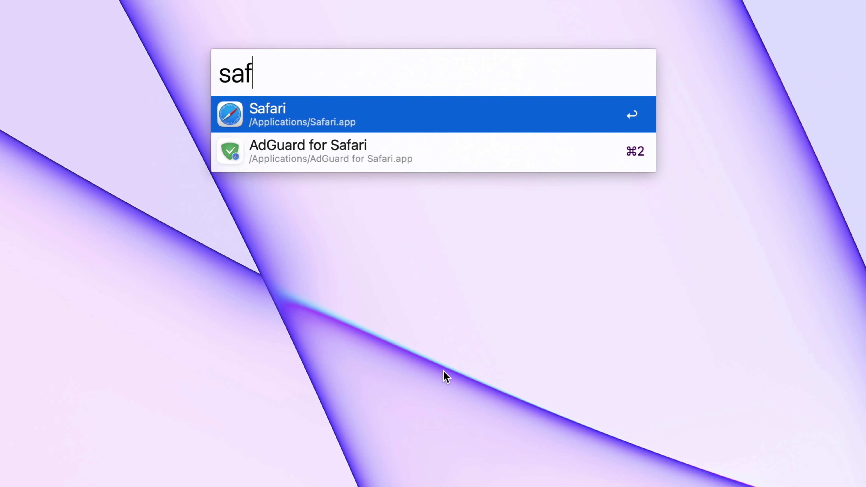
pyautogui.press('BackSpace')
pyautogui.press('BackSpace')
pyautogui.press('BackSpace')
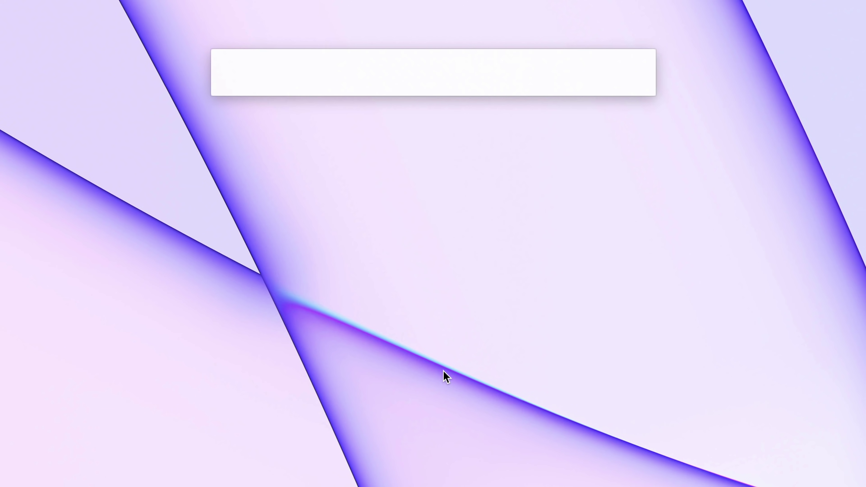
# Step: Search Amazon from Alfred with "a 13", open the 13 gallon trash bag suggestion and close the results page
pyautogui.write('a 13')
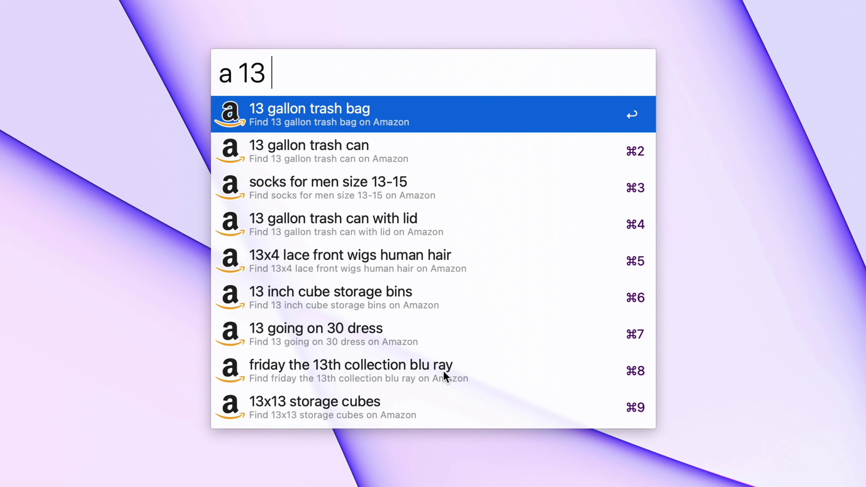
pyautogui.press('Return')
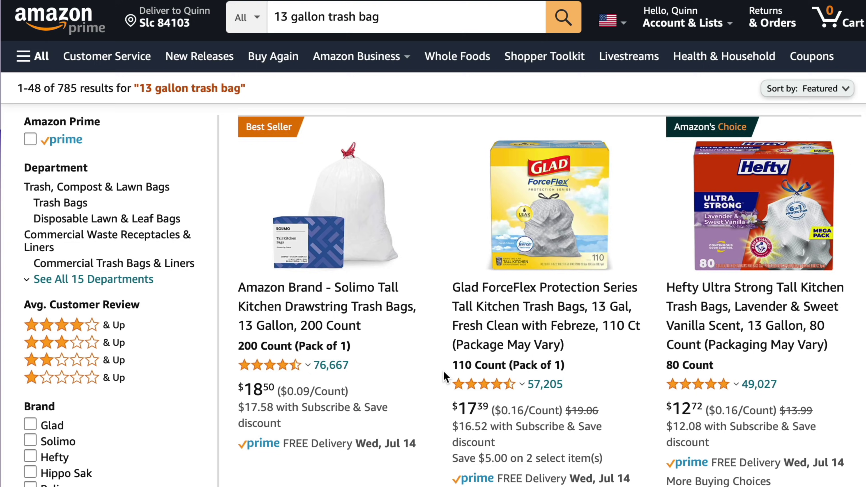
pyautogui.press('super+w')
pyautogui.hotkey('alt', 'space')
pyautogui.write('cli')
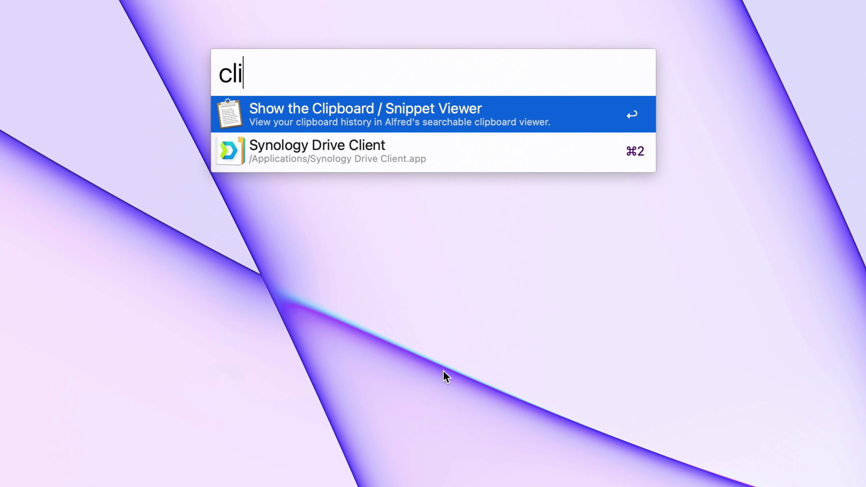
pyautogui.press('Return')
pyautogui.press('Down')
pyautogui.press('Down')
pyautogui.press('Down')
pyautogui.press('Down')
pyautogui.press('Down')
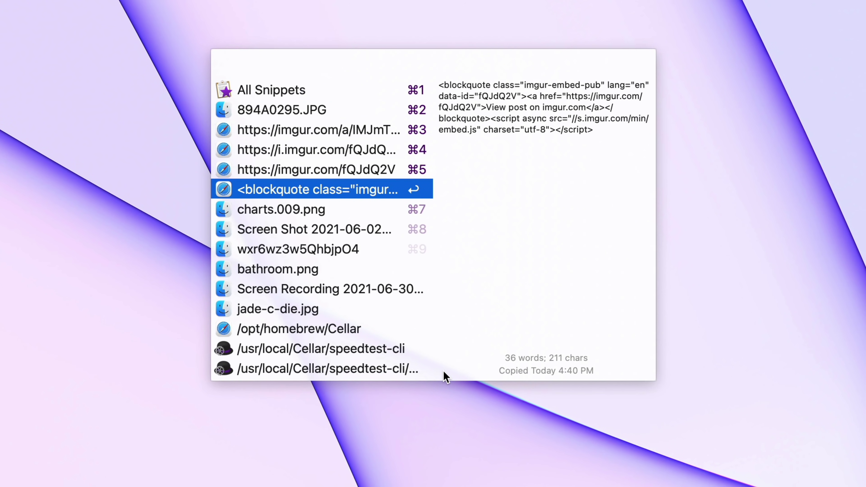
pyautogui.press('Up')
pyautogui.press('Return')
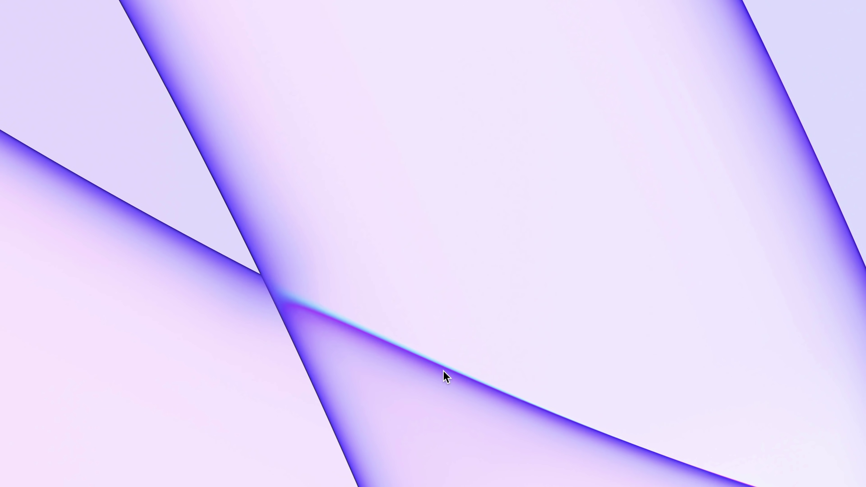
# Step: Look up the definition of "bread" with Alfred's define keyword and dismiss the results
pyautogui.hotkey('alt', 'space')
pyautogui.write('define ')
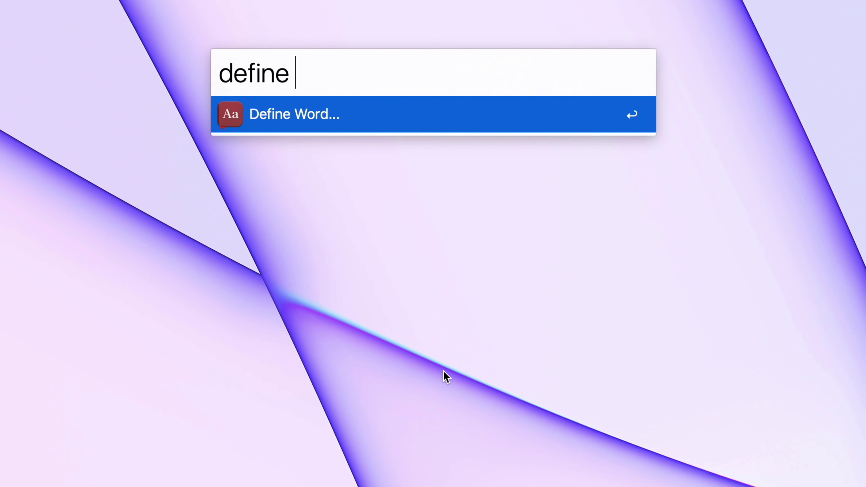
pyautogui.write('bread')
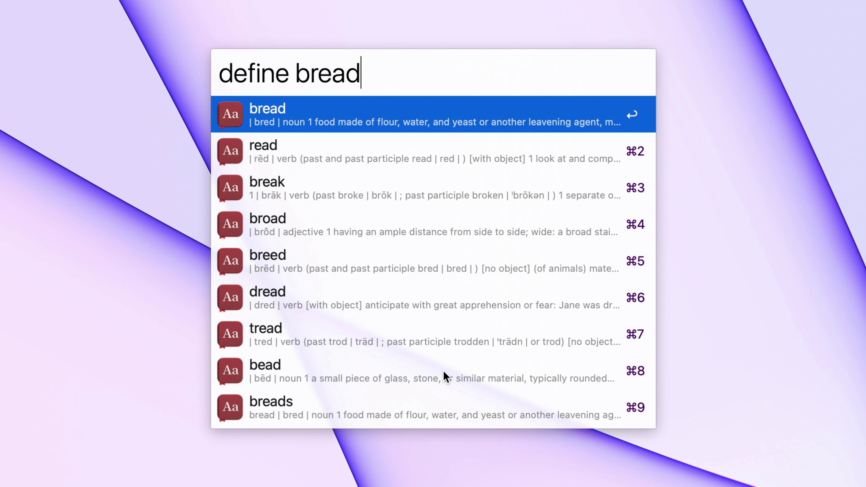
pyautogui.press('Escape')
# Step: Calculate the square root of 144 in Alfred with =sqrt(144)
pyautogui.hotkey('alt', 'space')
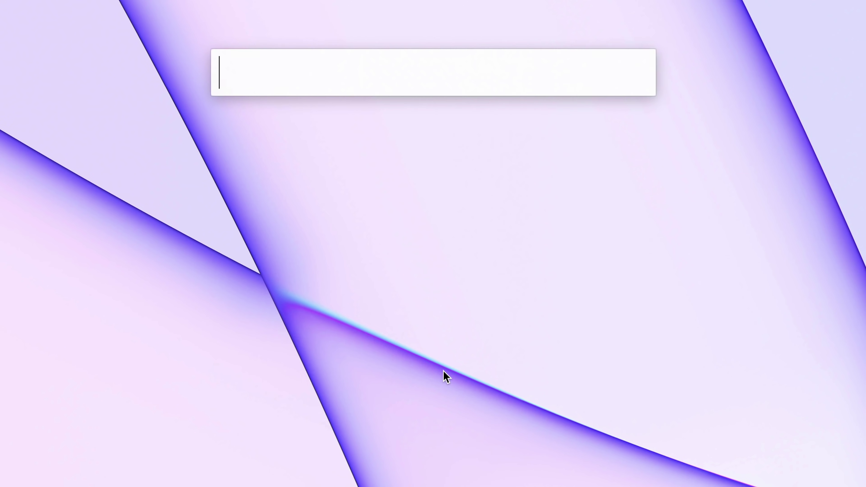
pyautogui.write('=sq')
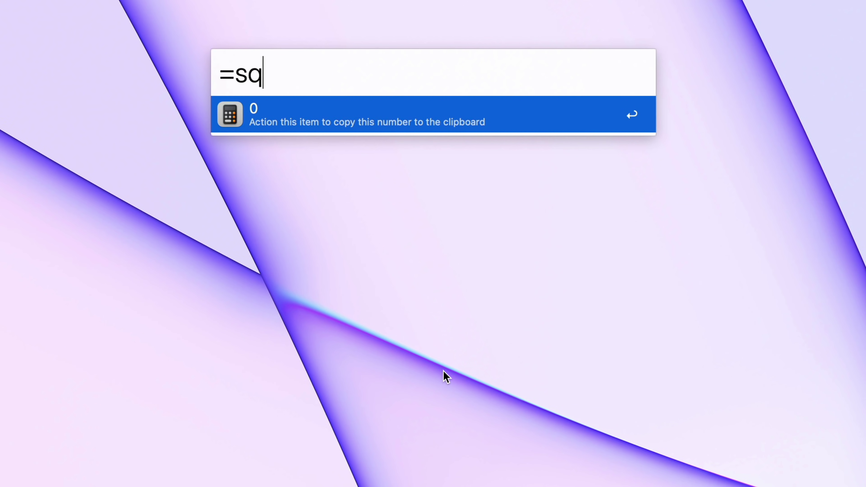
pyautogui.write('rt(144)')
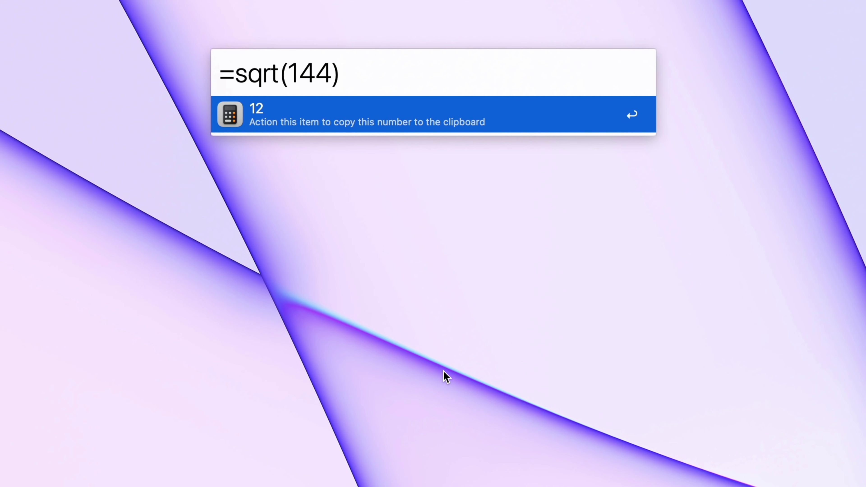
# Step: Clear the calculation, view the music categories in Alfred's mini player and close it
pyautogui.press('super+a')
pyautogui.press('BackSpace')
pyautogui.press('super+alt+Return')
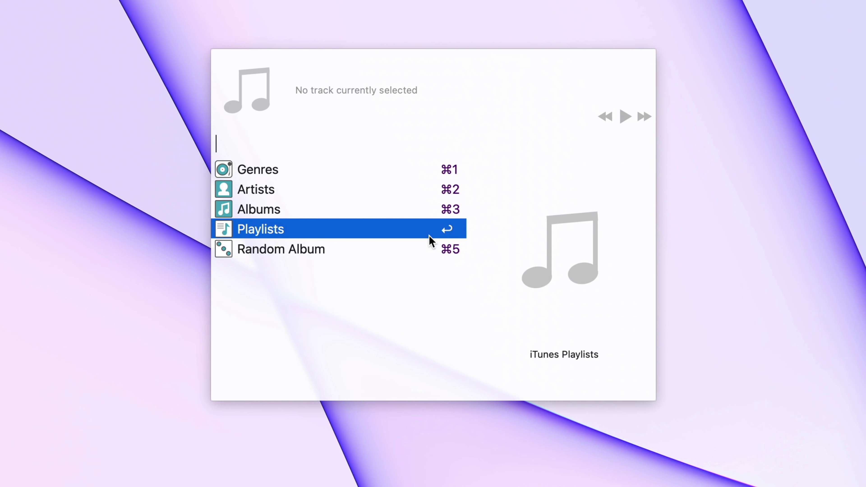
pyautogui.press('Escape')
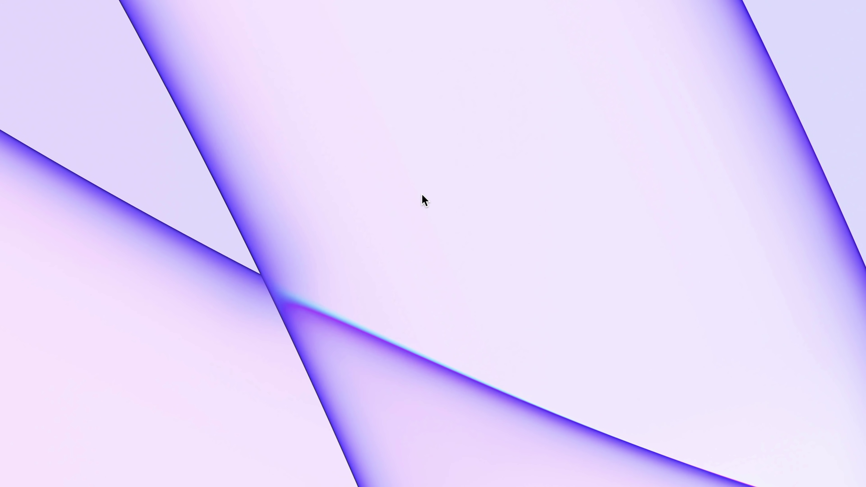